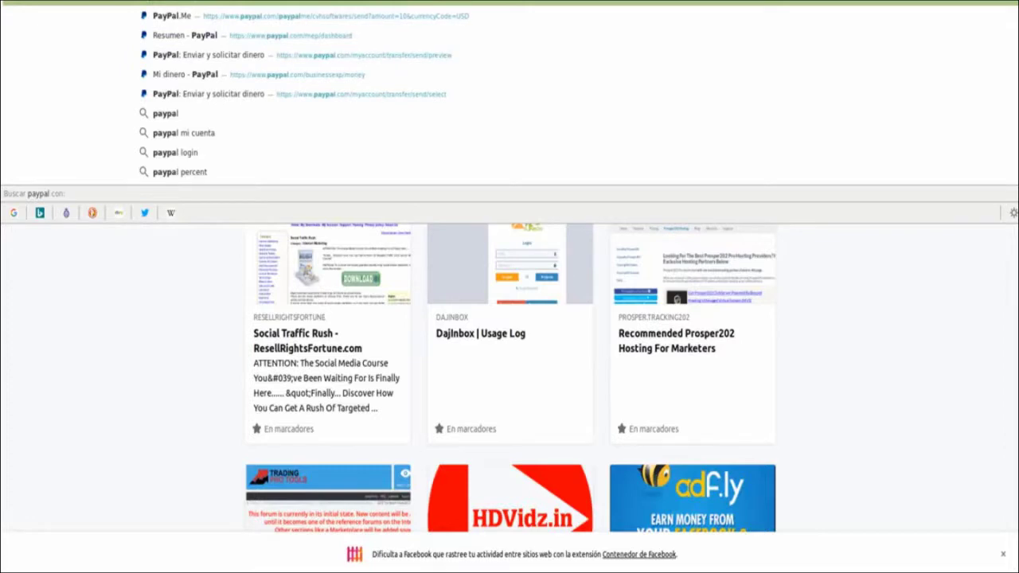
Step: Open the PayPal website and go to the business account's summary page
key(Return)
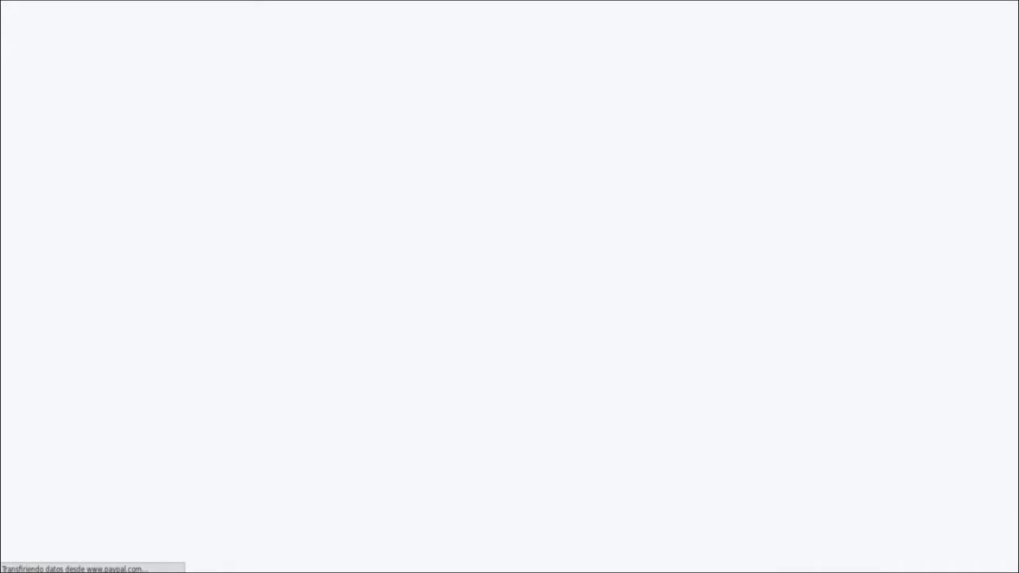
click(722, 515)
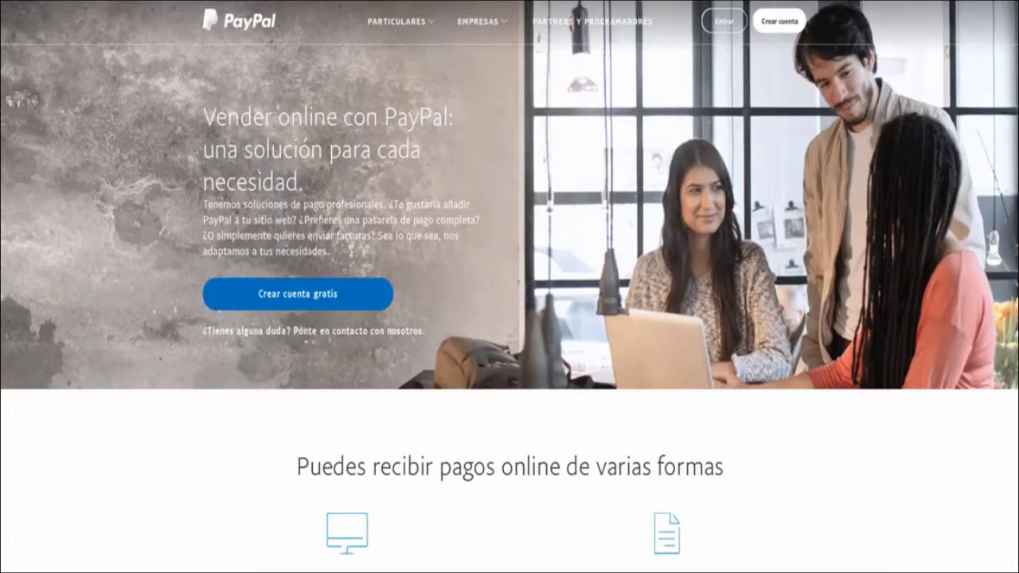
scroll(509, 286, down, 1)
scroll(509, 286, up, 1)
click(722, 514)
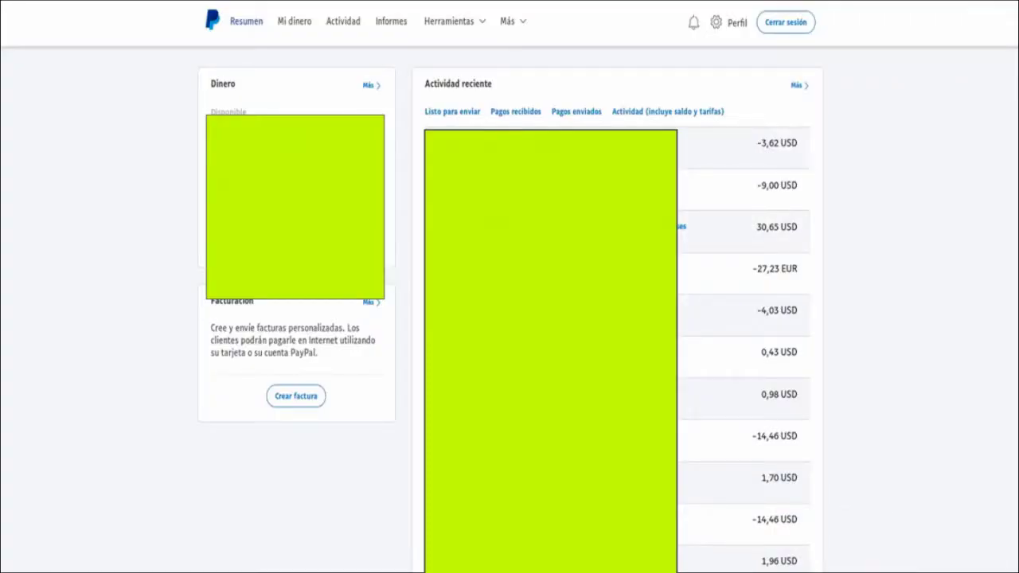
Step: Open the PayPal buttons page and look through the list of saved buttons
mouse_move(448, 21)
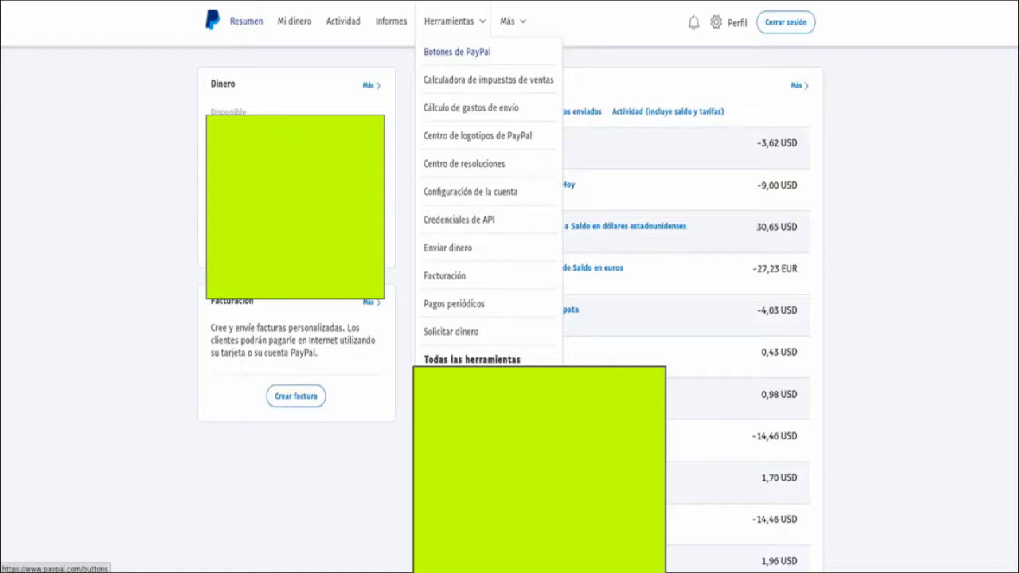
click(457, 51)
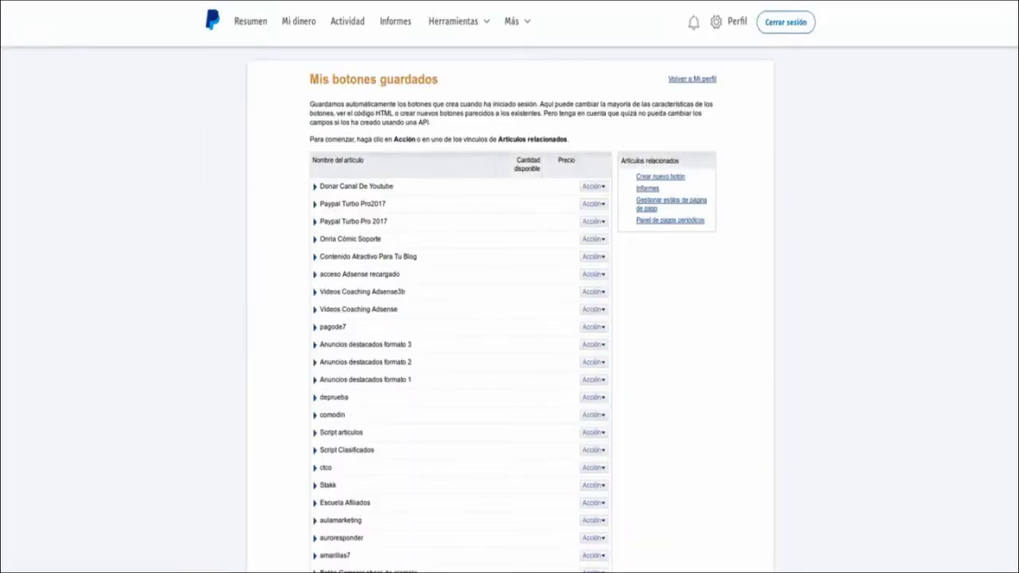
scroll(509, 311, down, 2)
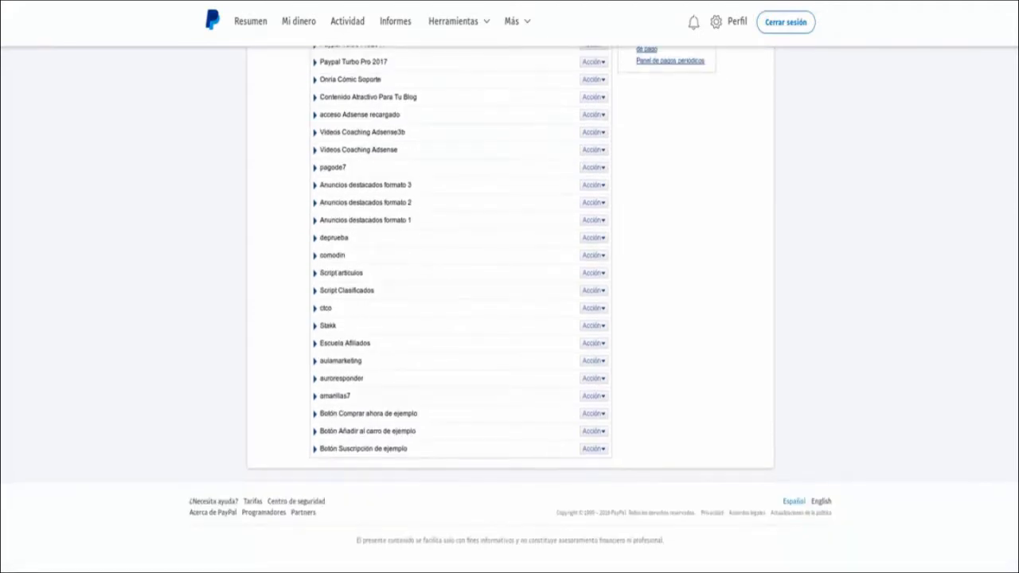
scroll(509, 310, up, 2)
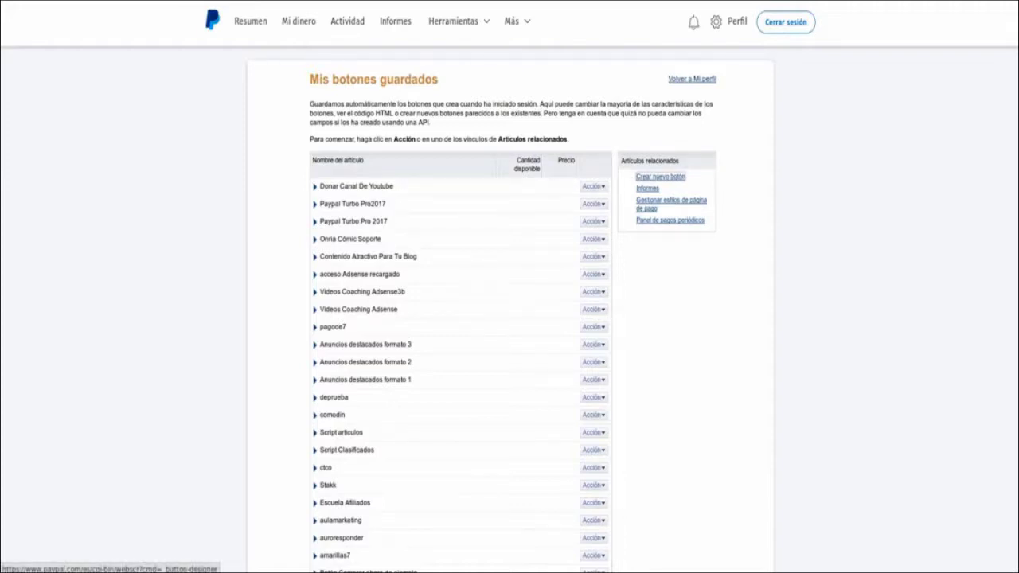
Step: Start a new PayPal payment button and set its button type to Donativos
click(660, 177)
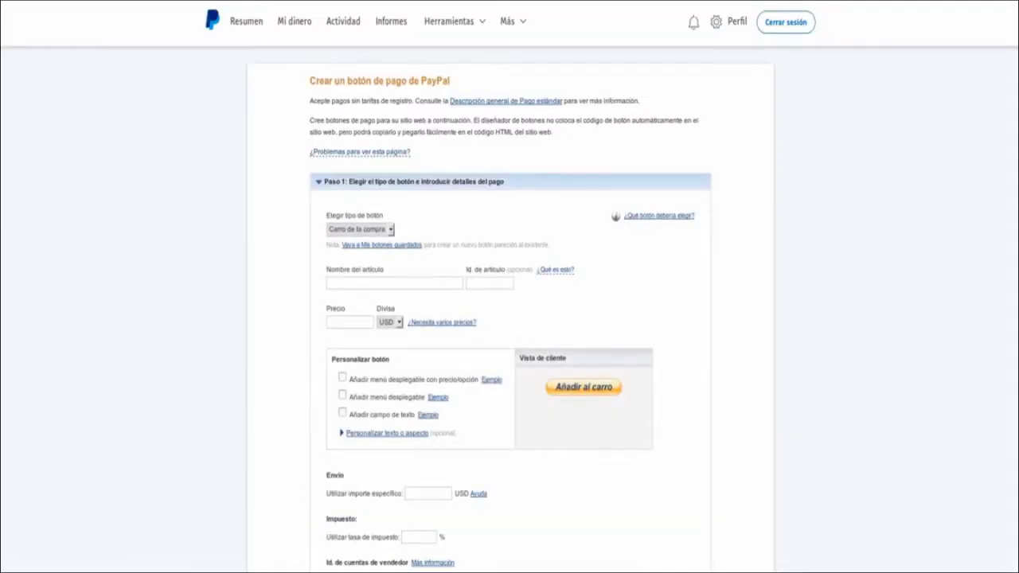
scroll(510, 318, down, 3)
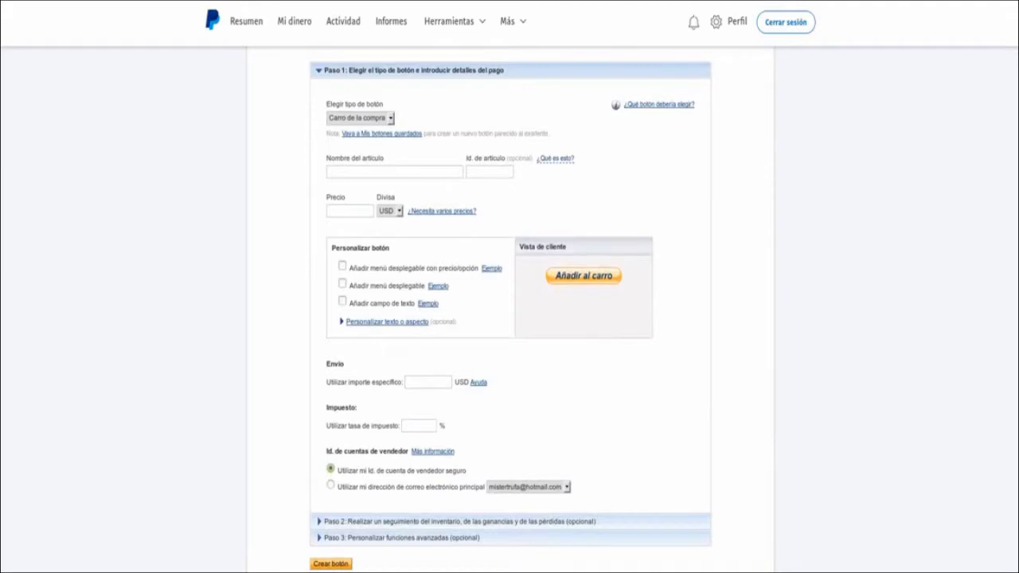
click(360, 117)
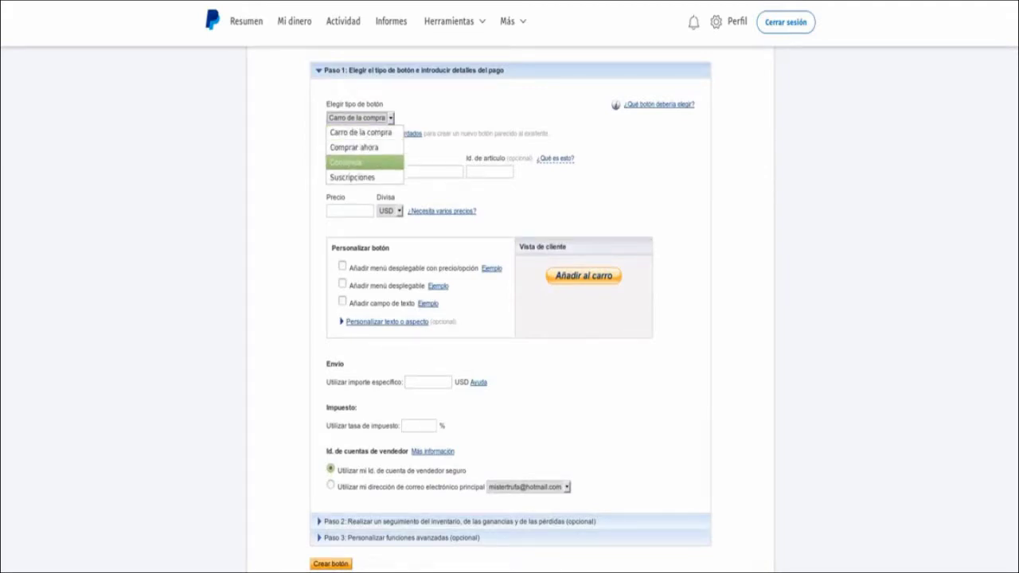
key(Return)
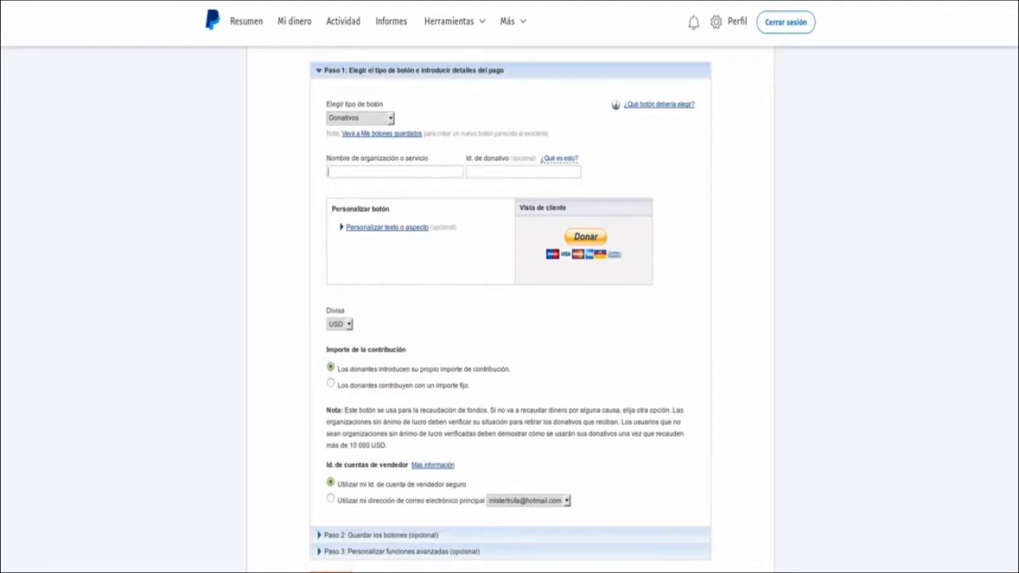
Step: Enter "cnala youtu" as the organization or service name and "011111" as the donation ID, and check the seller e-mail options
text(cnala youtu)
click(468, 172)
text(011111)
scroll(510, 318, down, 3)
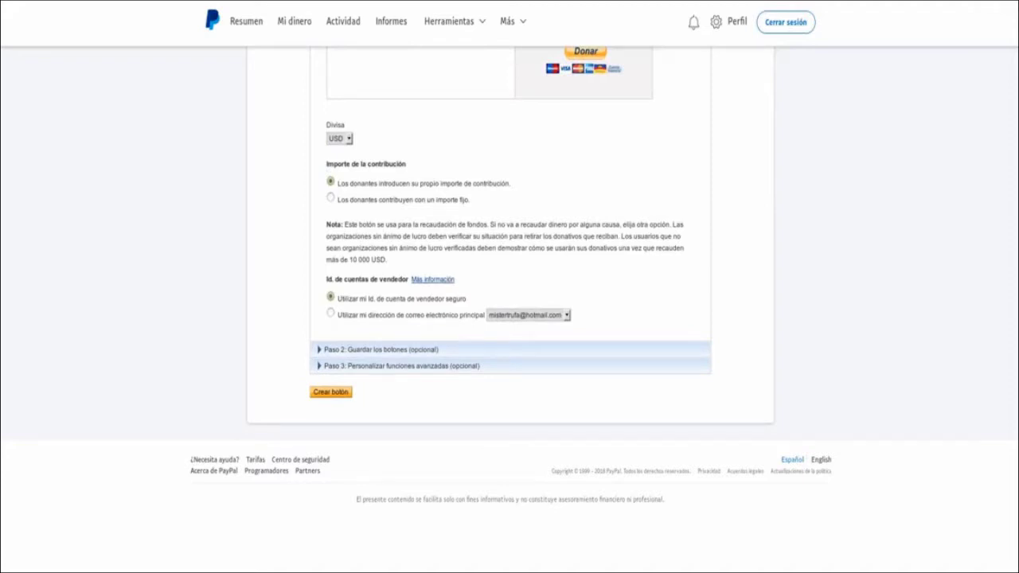
click(529, 315)
click(529, 343)
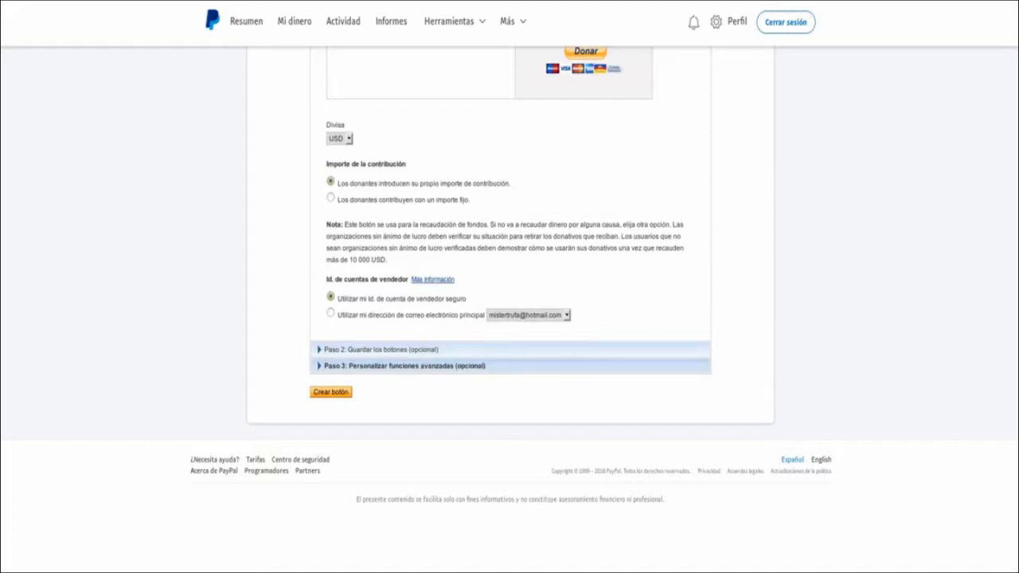
Step: Expand the new button's advanced functions and enable redirecting customers to a URL when they finish the payment process
scroll(509, 318, down, 3)
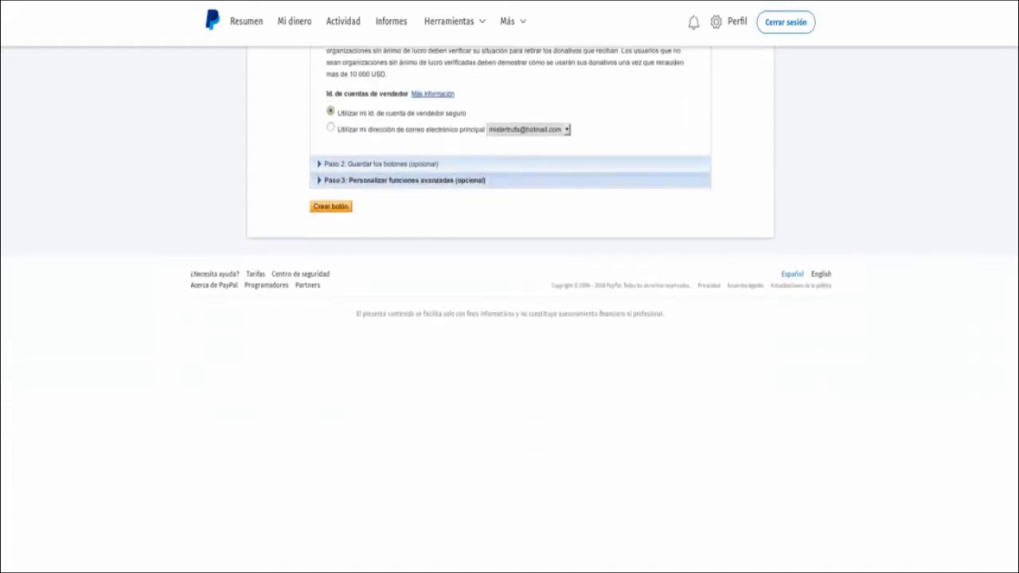
click(405, 180)
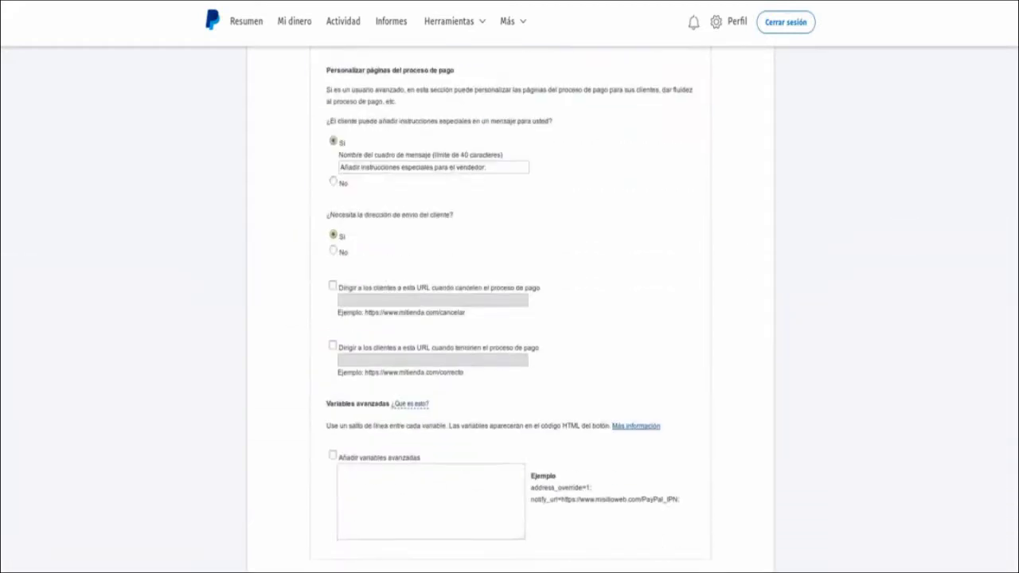
scroll(510, 318, up, 2)
scroll(510, 318, down, 3)
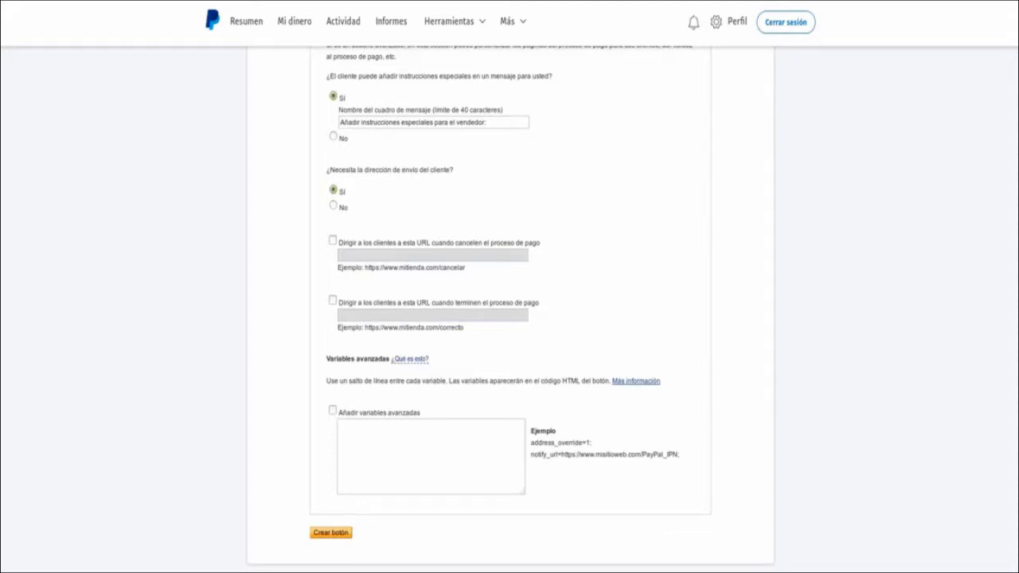
click(333, 300)
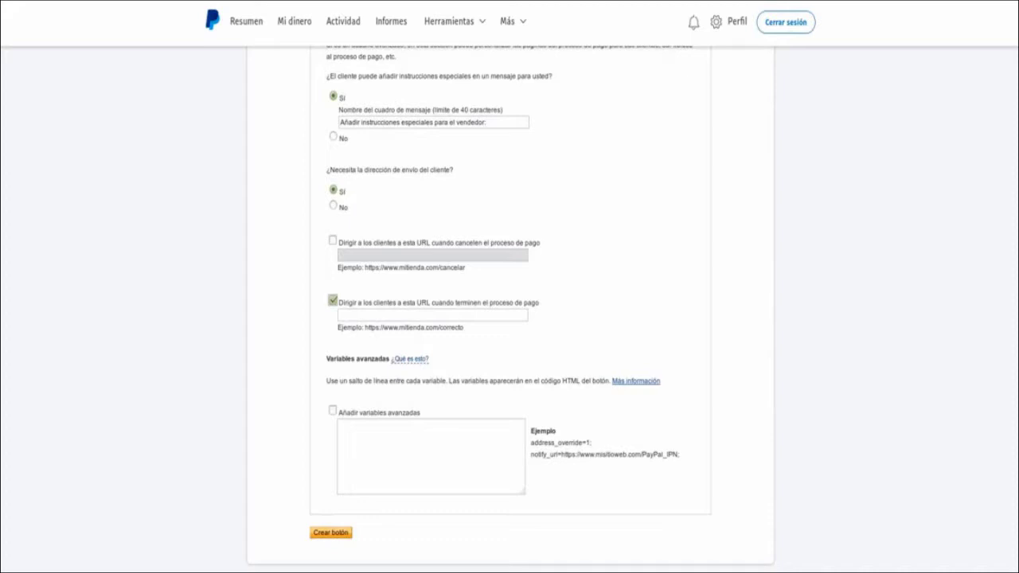
scroll(510, 318, up, 3)
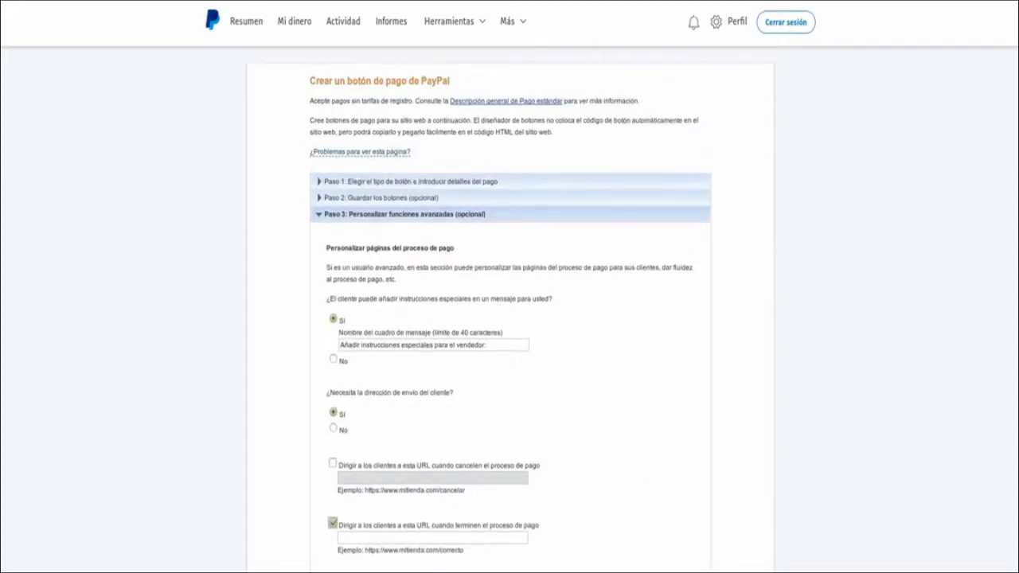
scroll(509, 318, down, 4)
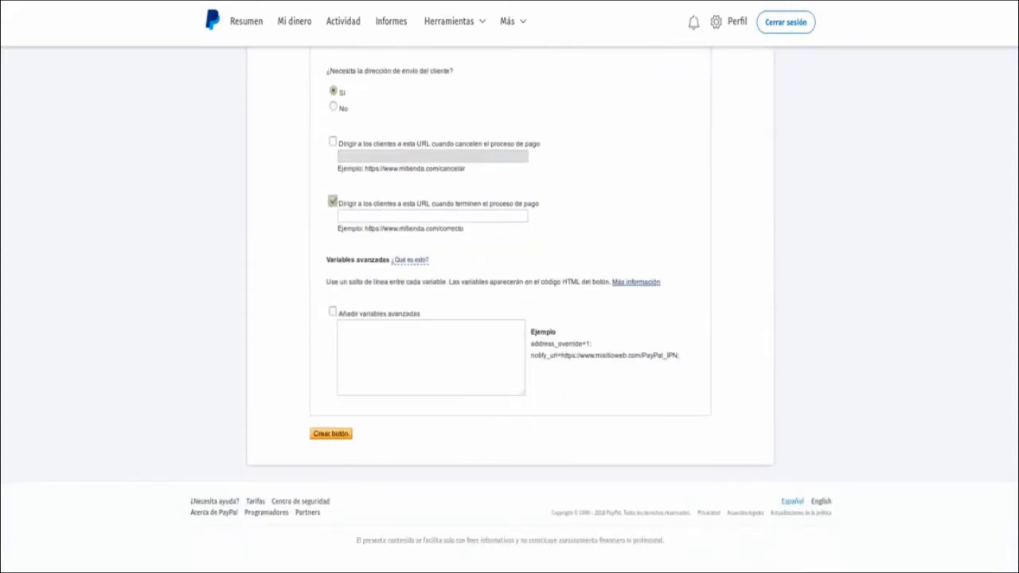
scroll(509, 318, up, 4)
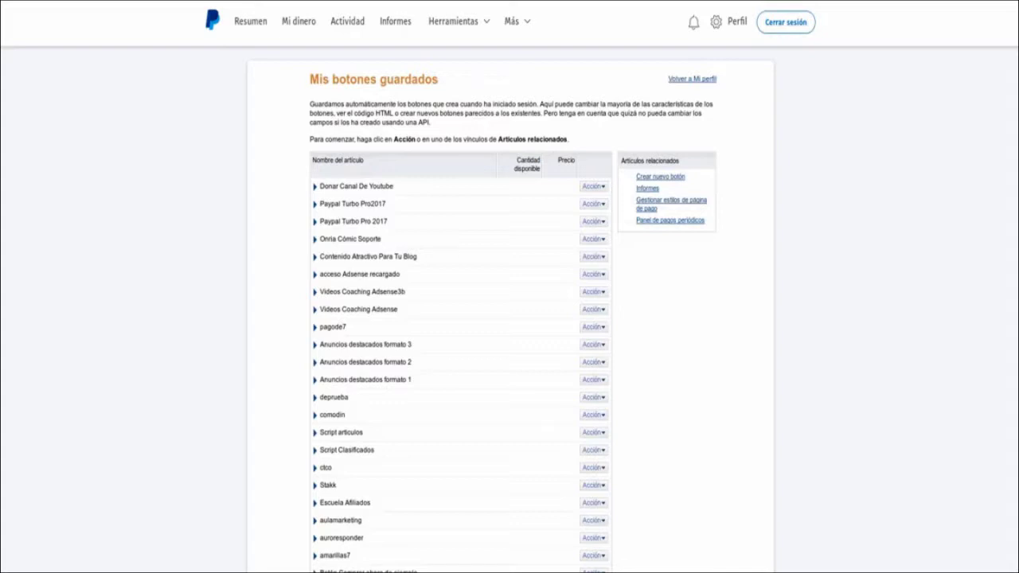
Step: Open the saved "Donar Canal De Youtube" button for modification and review its donation details
click(592, 185)
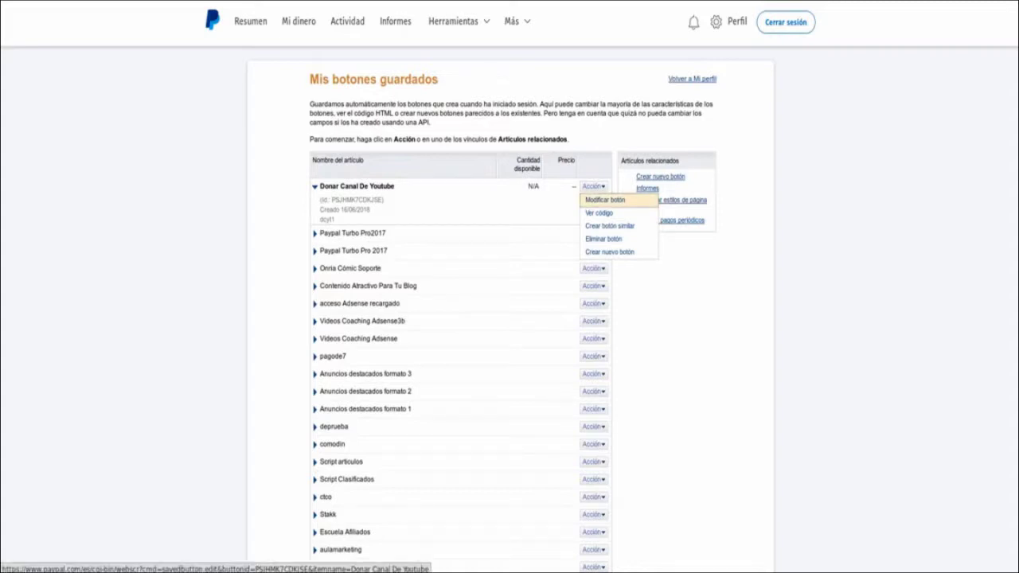
click(605, 200)
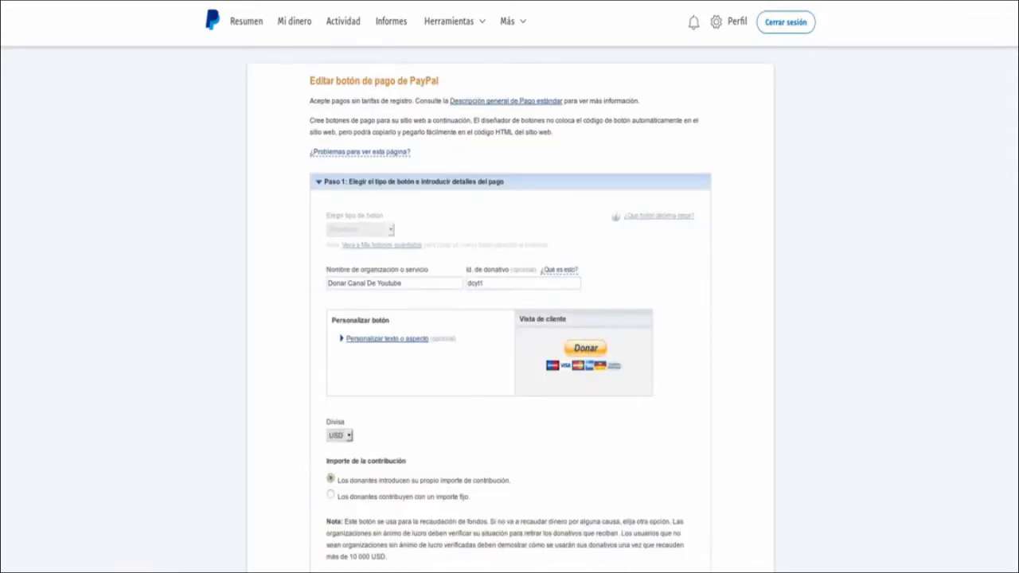
scroll(509, 318, down, 2)
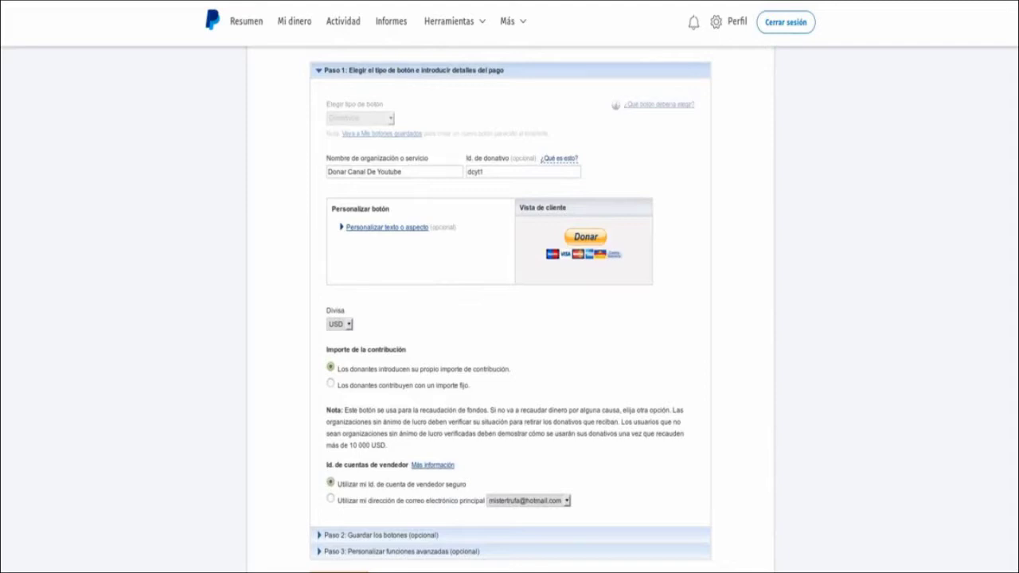
scroll(509, 318, down, 2)
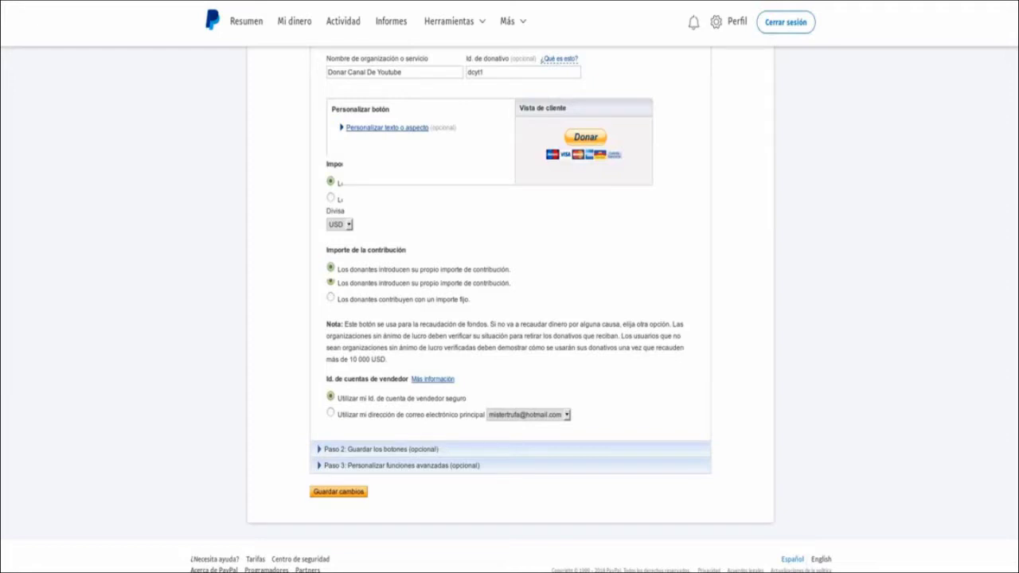
scroll(510, 318, down, 2)
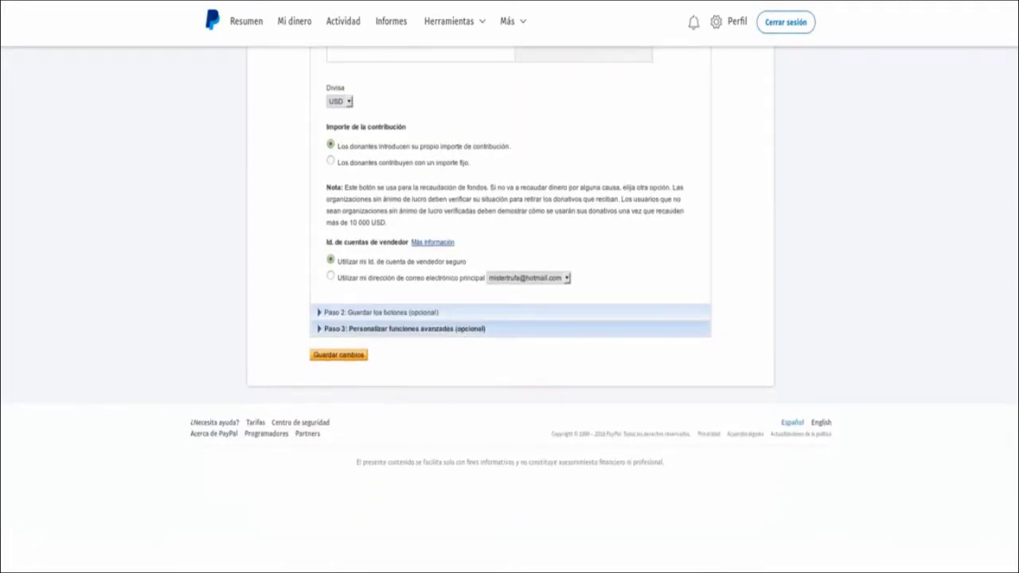
Step: Review the advanced checkout functions of the "Donar Canal De Youtube" button and save its changes
click(404, 328)
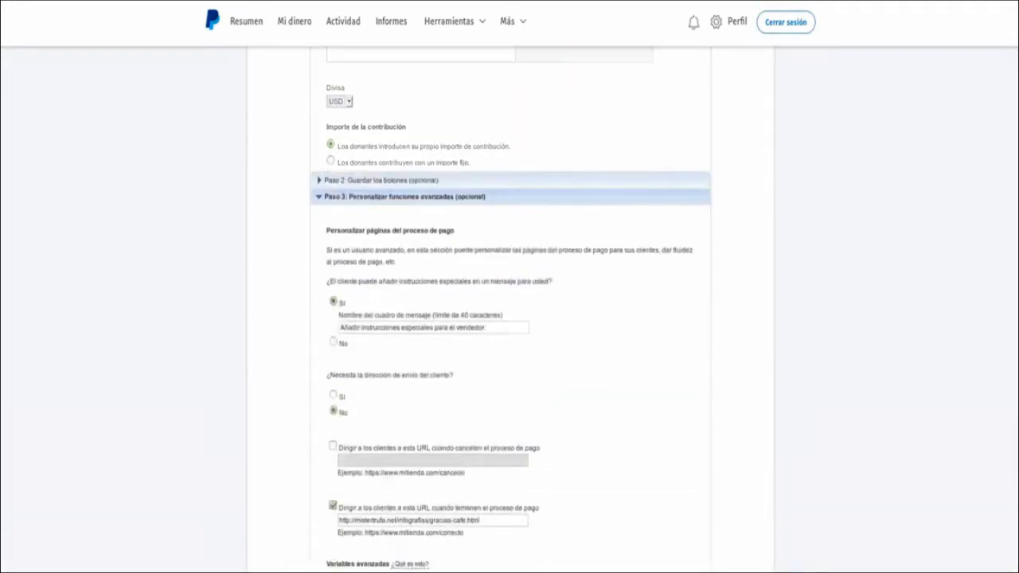
scroll(509, 319, down, 3)
scroll(510, 318, down, 2)
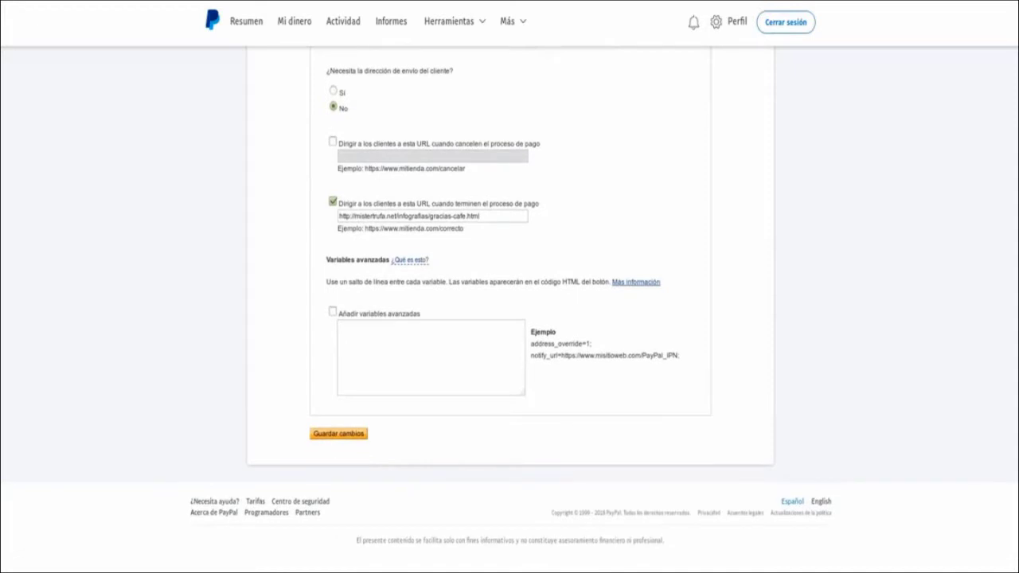
click(339, 433)
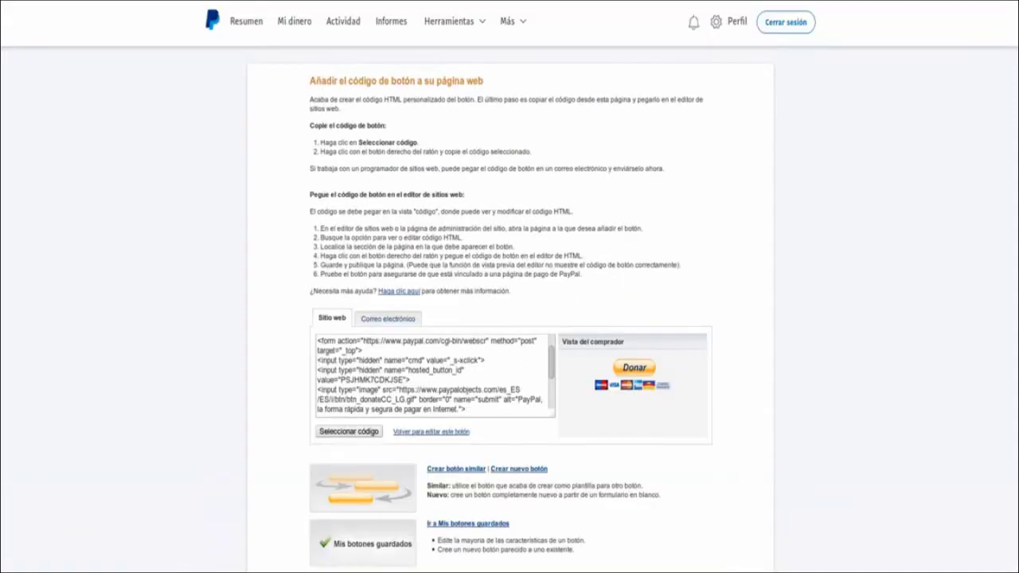
Step: Show the e-mail version of the donation button's code and copy its full link
scroll(510, 318, down, 3)
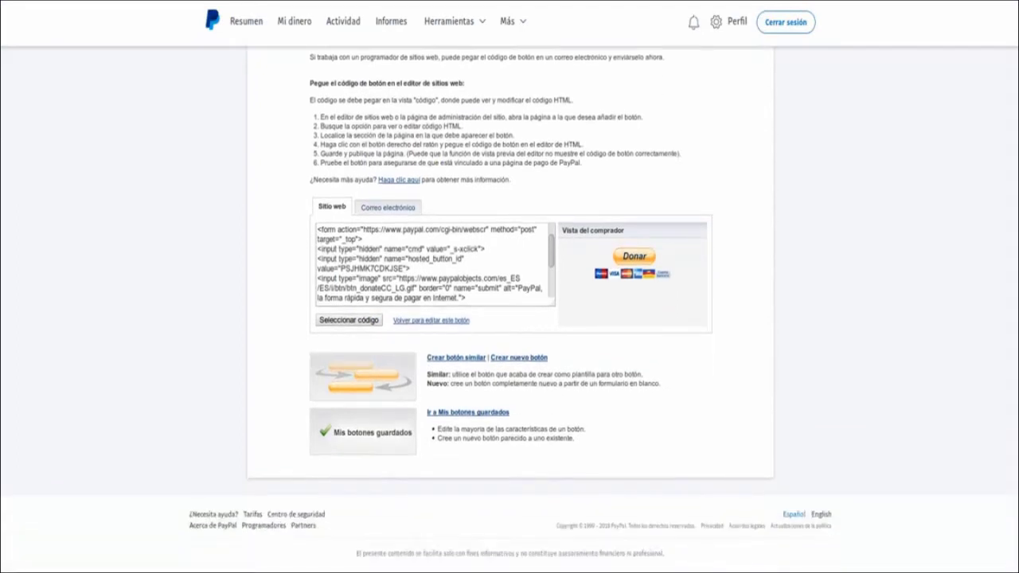
scroll(510, 319, up, 3)
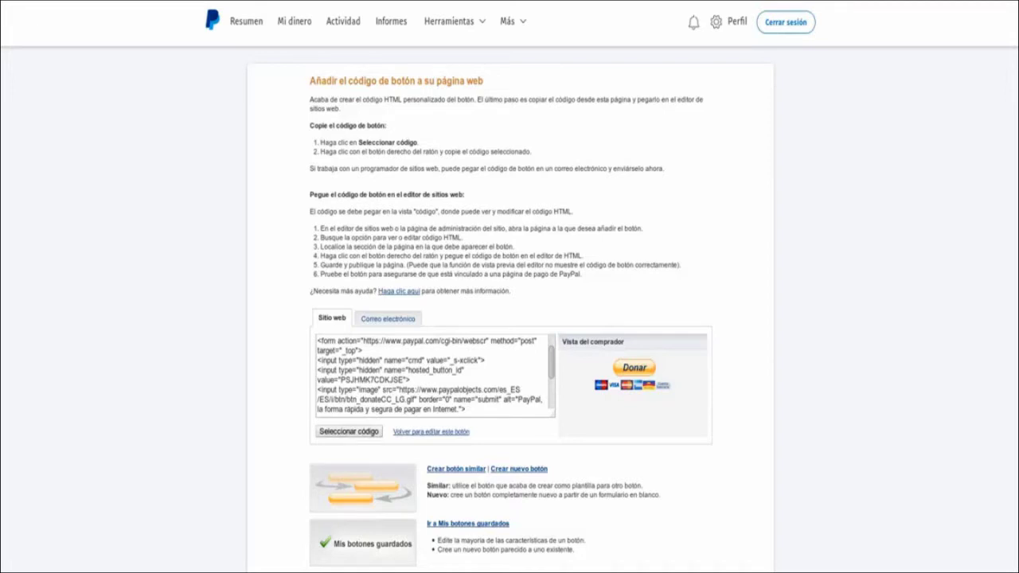
click(388, 318)
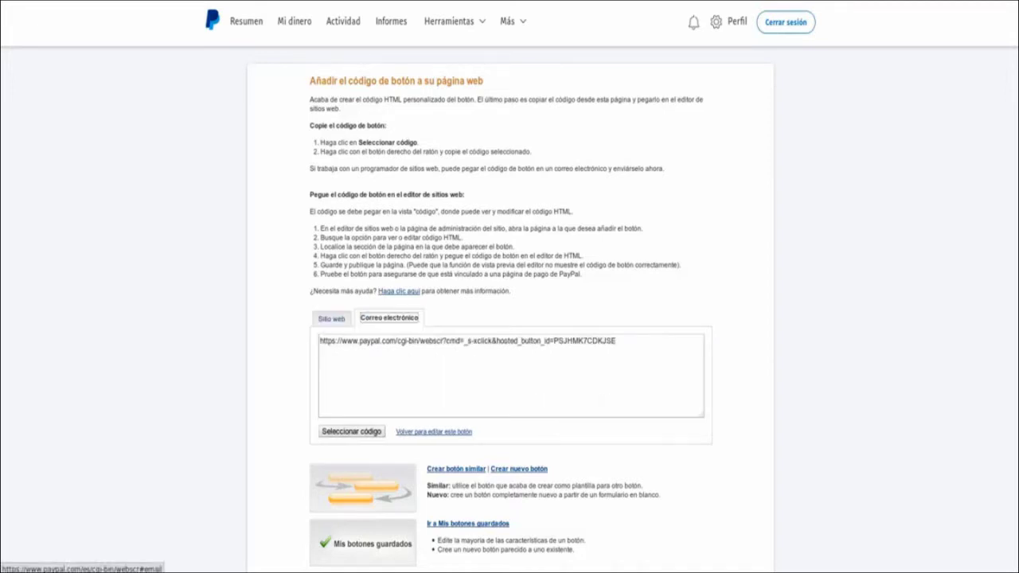
click(616, 341)
drag(616, 341, 318, 341)
right_click(330, 341)
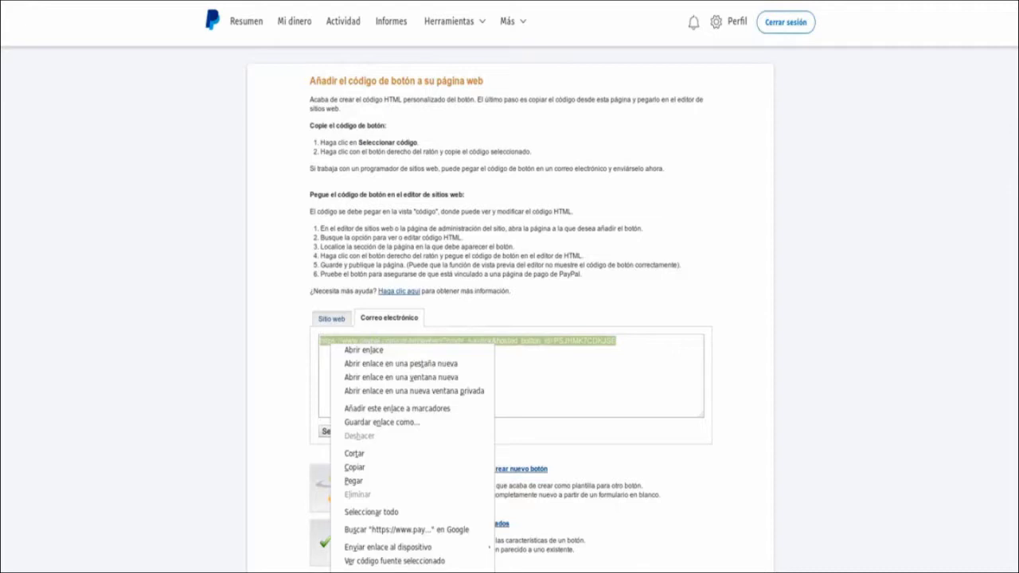
click(354, 467)
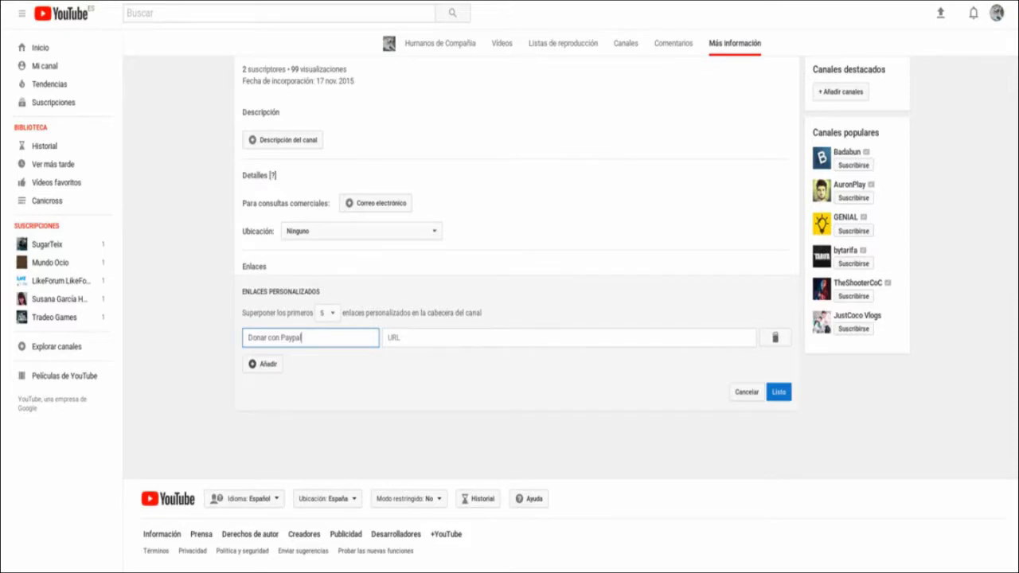
Step: In YouTube, paste the copied PayPal link as the URL of the "Donar con Paypal" custom channel link and save it
click(392, 338)
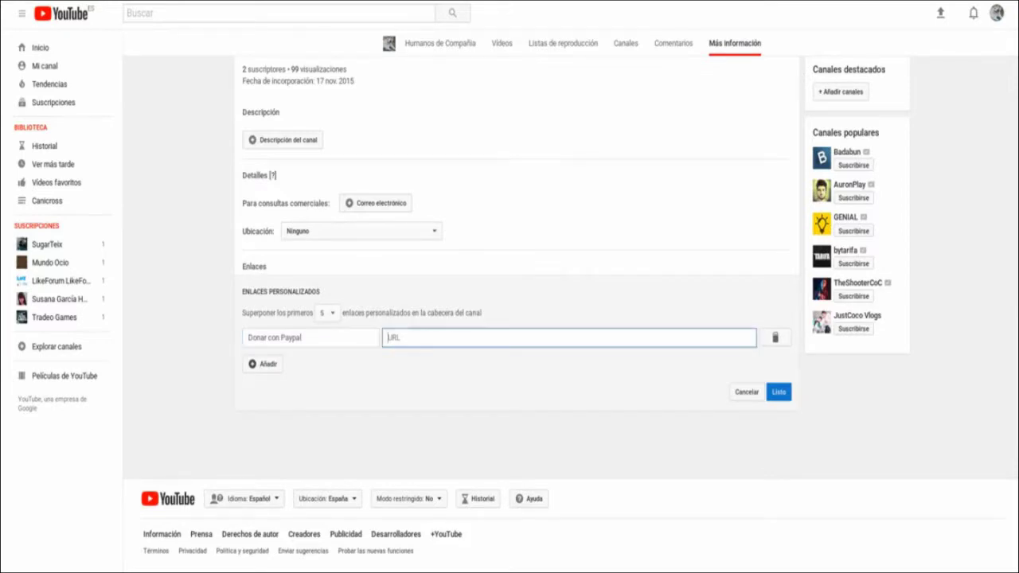
right_click(392, 339)
click(416, 391)
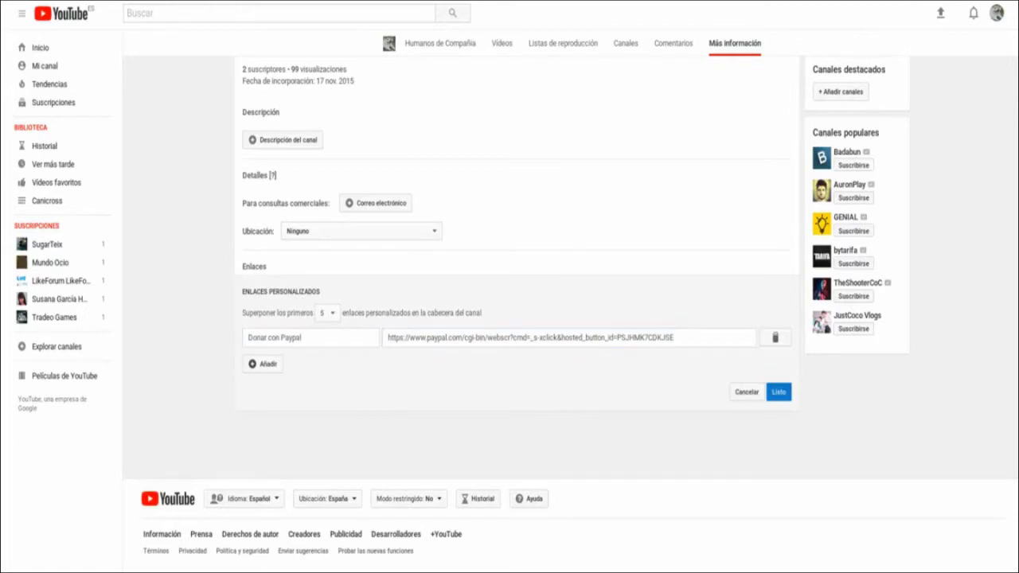
scroll(571, 303, up, 1)
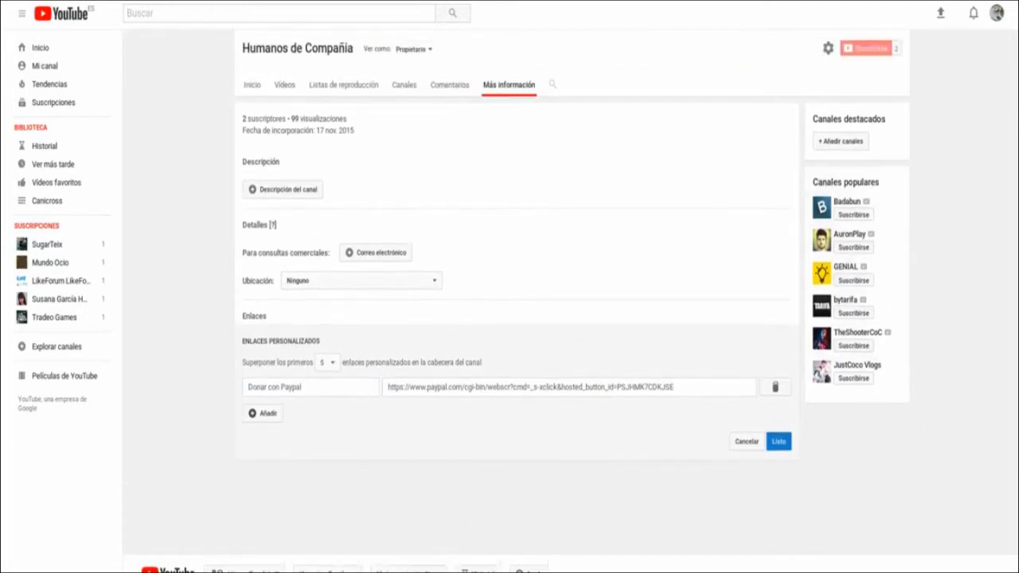
click(779, 441)
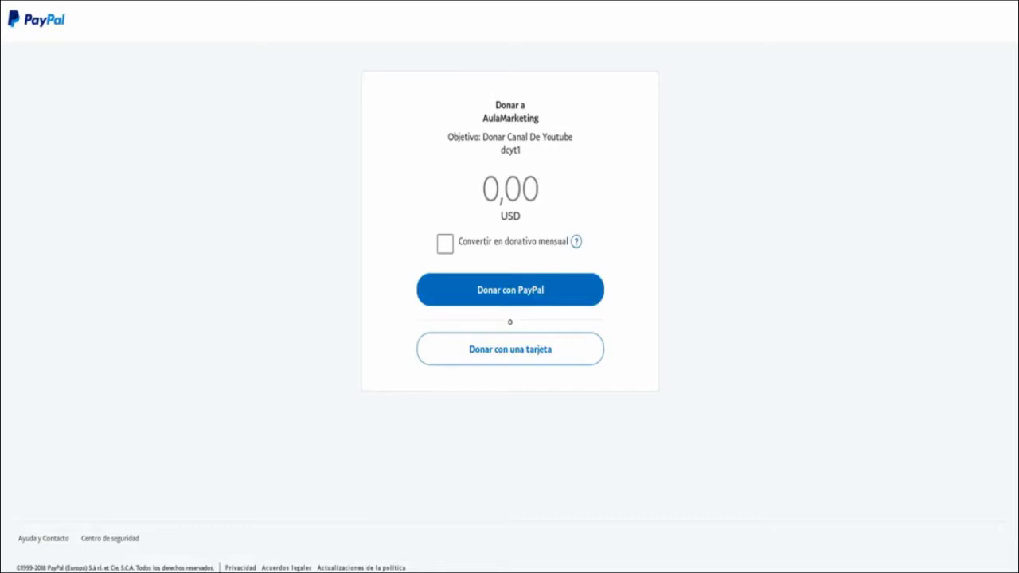
Step: Turn on the option to make the donation monthly on the PayPal donation page
click(444, 244)
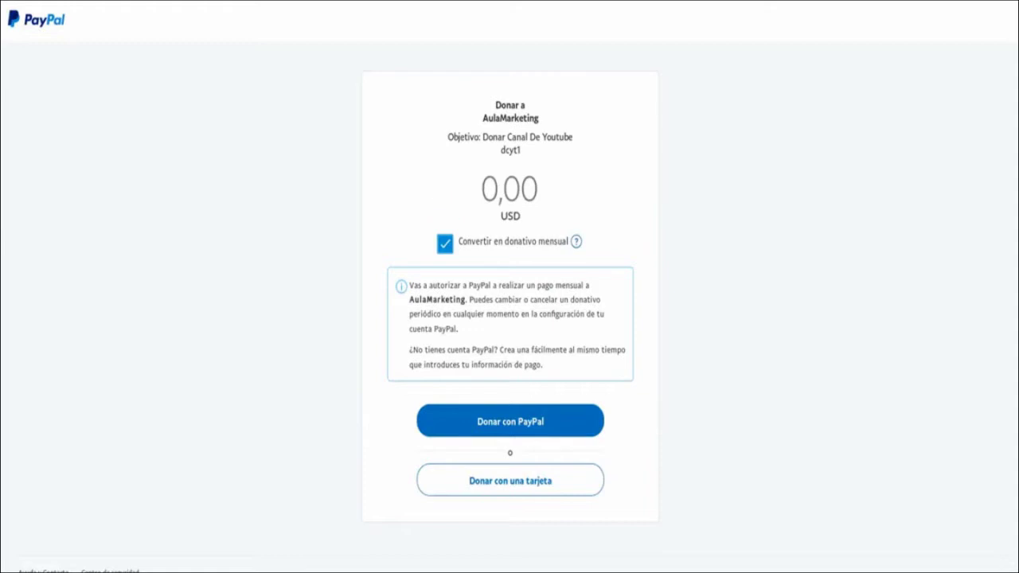